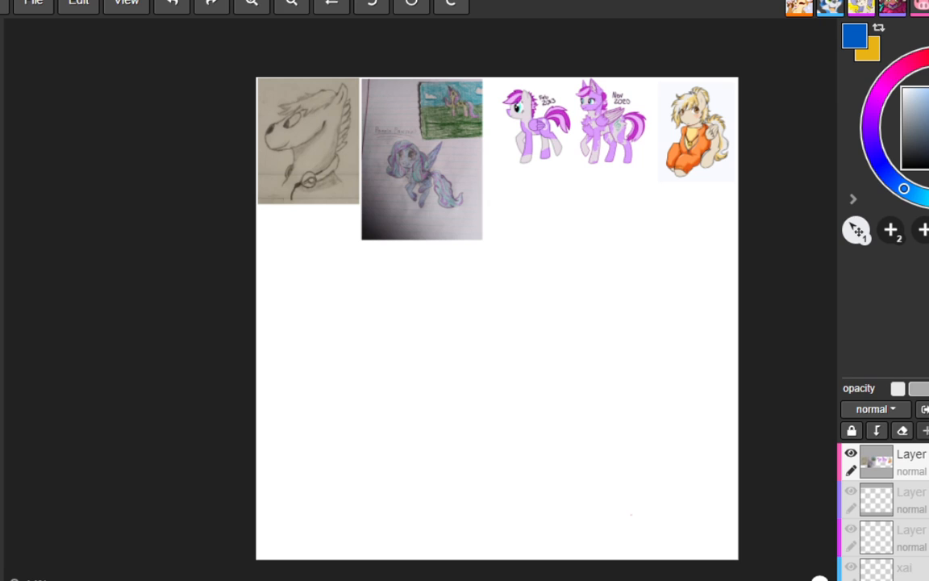
Handwrite the number 247 in red near the canvas's lower-right corner
{"action": "mouse_move", "coordinate": [634, 513]}
{"action": "left_mouse_down"}
{"action": "mouse_move", "coordinate": [668, 532]}
{"action": "mouse_move", "coordinate": [666, 523]}
{"action": "mouse_move", "coordinate": [688, 520]}
{"action": "left_mouse_up"}
{"action": "mouse_move", "coordinate": [683, 502]}
{"action": "left_mouse_down"}
{"action": "mouse_move", "coordinate": [682, 534]}
{"action": "mouse_move", "coordinate": [692, 534]}
{"action": "left_mouse_up"}
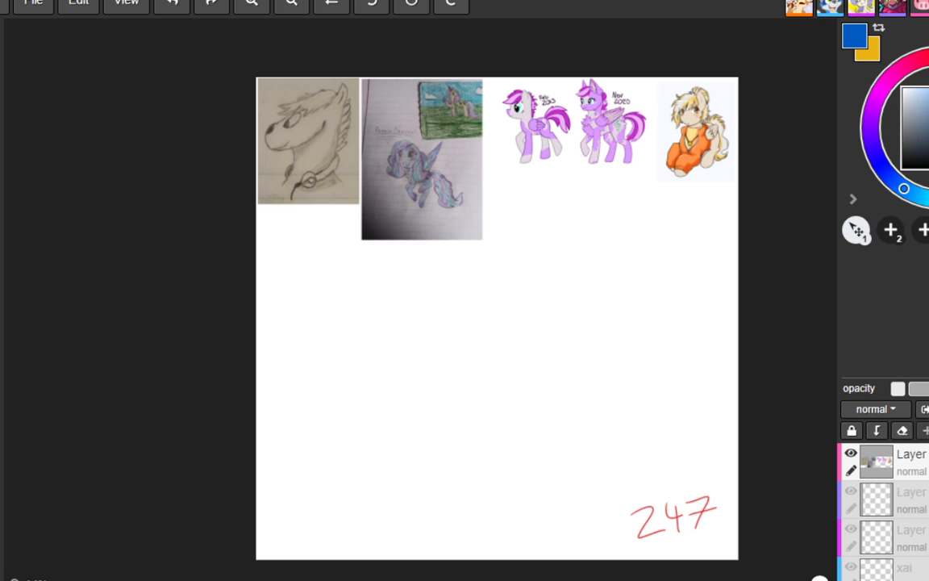
Handwrite the red note "ART IS ON Top Layer" beneath the pencil head sketch
{"action": "left_click_drag", "start_coordinate": [267, 239], "coordinate": [279, 235]}
{"action": "mouse_move", "coordinate": [280, 223]}
{"action": "left_mouse_down"}
{"action": "mouse_move", "coordinate": [296, 234]}
{"action": "mouse_move", "coordinate": [304, 218]}
{"action": "mouse_move", "coordinate": [313, 235]}
{"action": "left_mouse_up"}
{"action": "left_click_drag", "start_coordinate": [319, 219], "coordinate": [318, 235]}
{"action": "mouse_move", "coordinate": [319, 218]}
{"action": "left_mouse_down"}
{"action": "mouse_move", "coordinate": [345, 228]}
{"action": "mouse_move", "coordinate": [351, 219]}
{"action": "left_mouse_up"}
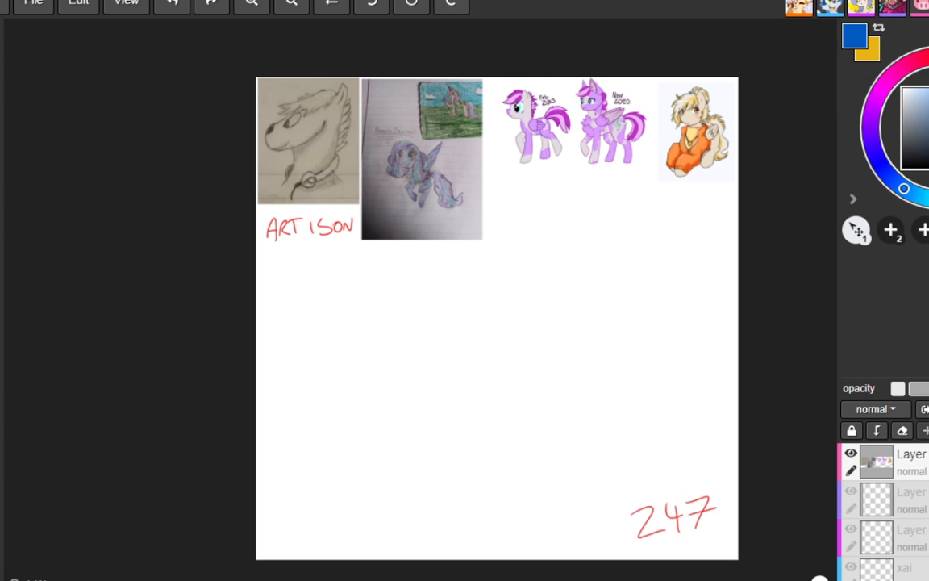
{"action": "mouse_move", "coordinate": [265, 247]}
{"action": "left_mouse_down"}
{"action": "mouse_move", "coordinate": [278, 246]}
{"action": "mouse_move", "coordinate": [273, 259]}
{"action": "left_mouse_up"}
{"action": "left_click_drag", "start_coordinate": [279, 252], "coordinate": [281, 250]}
{"action": "mouse_move", "coordinate": [289, 250]}
{"action": "left_mouse_down"}
{"action": "mouse_move", "coordinate": [289, 262]}
{"action": "mouse_move", "coordinate": [318, 248]}
{"action": "mouse_move", "coordinate": [334, 256]}
{"action": "mouse_move", "coordinate": [324, 259]}
{"action": "mouse_move", "coordinate": [340, 255]}
{"action": "left_mouse_up"}
{"action": "left_click_drag", "start_coordinate": [342, 249], "coordinate": [353, 243]}
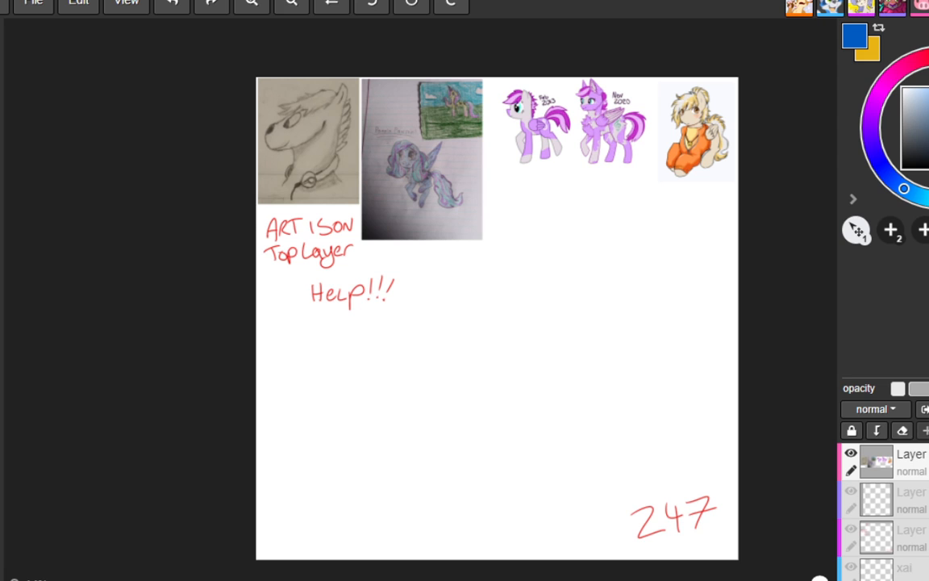
Move the reference images layer below the other layers in the stack
{"action": "left_click_drag", "start_coordinate": [907, 462], "coordinate": [908, 576]}
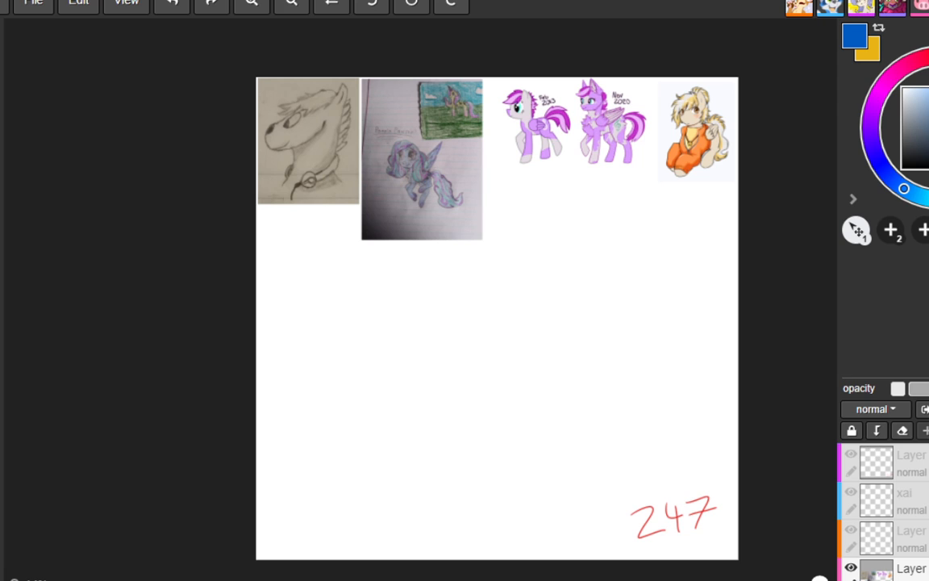
Examine the row of reference drawings up close, especially the pencil sketch of the head in profile
{"action": "scroll", "coordinate": [516, 238], "scroll_direction": "up", "scroll_amount": 3}
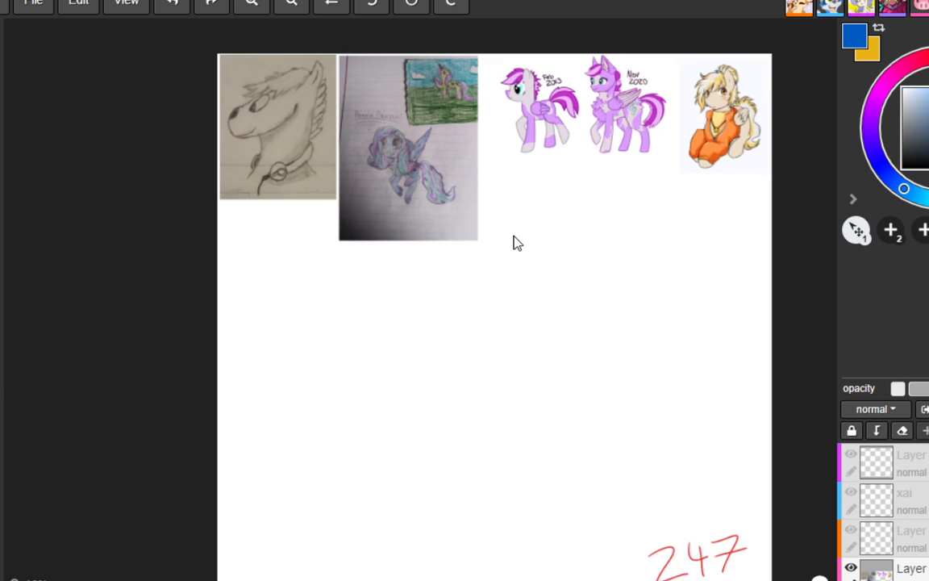
{"action": "left_click_drag", "start_coordinate": [602, 245], "coordinate": [573, 355]}
{"action": "scroll", "coordinate": [574, 356], "scroll_direction": "up", "scroll_amount": 2}
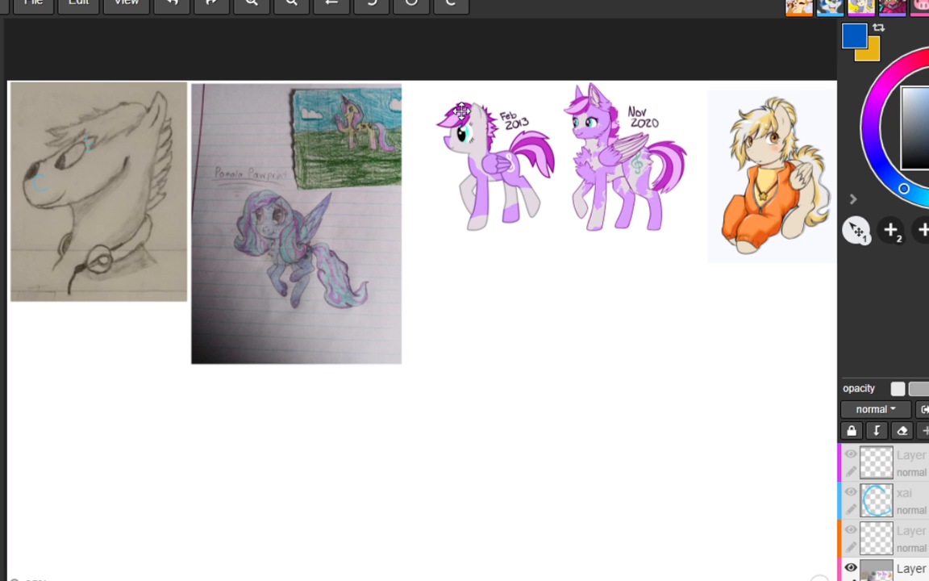
{"action": "mouse_move", "coordinate": [312, 187]}
{"action": "left_mouse_down"}
{"action": "mouse_move", "coordinate": [589, 224]}
{"action": "mouse_move", "coordinate": [651, 266]}
{"action": "mouse_move", "coordinate": [678, 326]}
{"action": "left_mouse_up"}
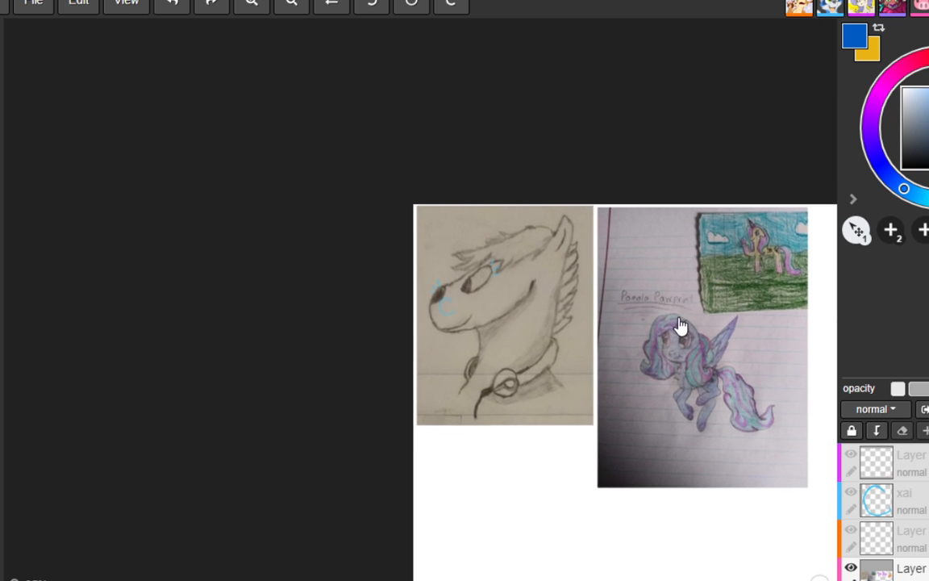
{"action": "scroll", "coordinate": [526, 349], "scroll_direction": "up", "scroll_amount": 3}
{"action": "scroll", "coordinate": [527, 343], "scroll_direction": "up", "scroll_amount": 2}
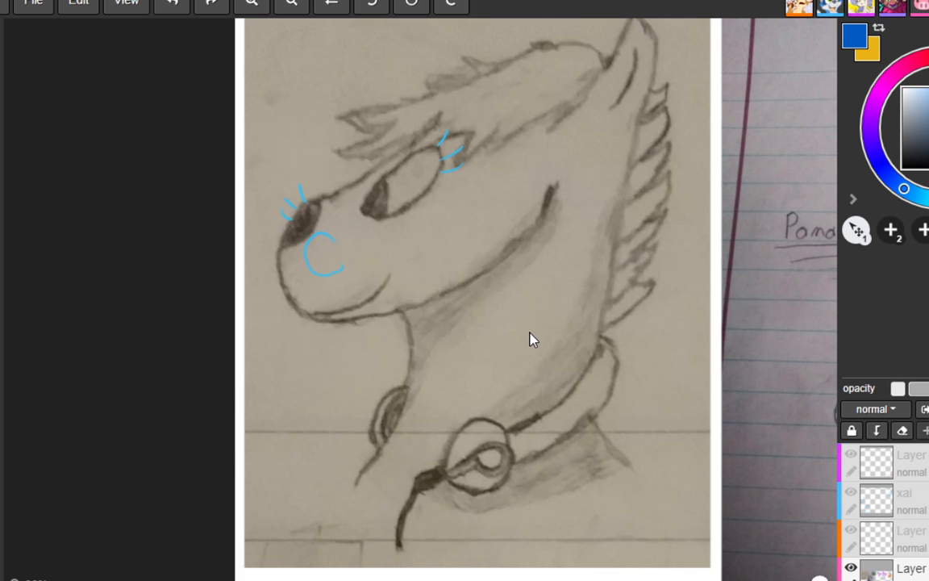
{"action": "scroll", "coordinate": [530, 338], "scroll_direction": "down", "scroll_amount": 1}
{"action": "mouse_move", "coordinate": [564, 295]}
{"action": "left_mouse_down"}
{"action": "mouse_move", "coordinate": [571, 327]}
{"action": "mouse_move", "coordinate": [541, 318]}
{"action": "left_mouse_up"}
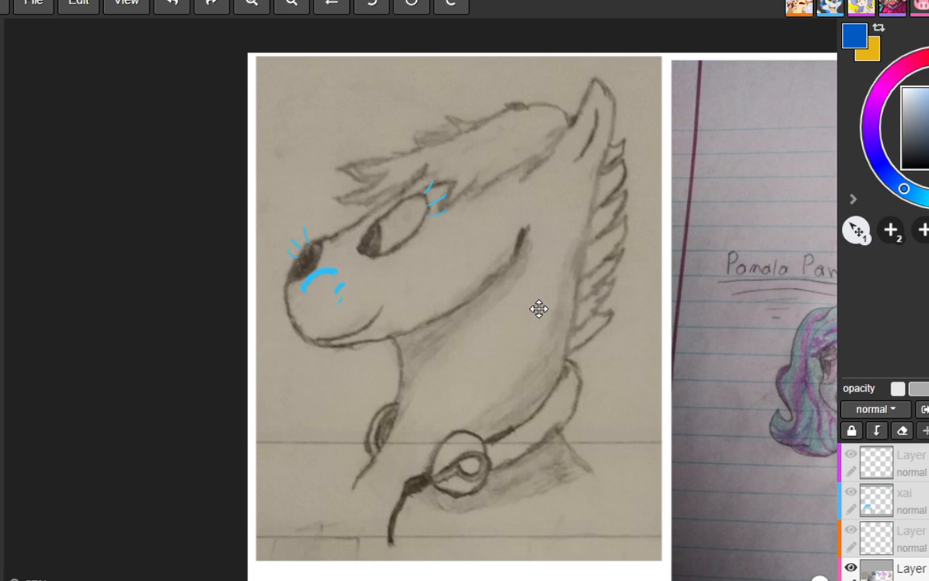
Undo the last marks made over the pencil head sketch
{"action": "key", "text": "ctrl+z"}
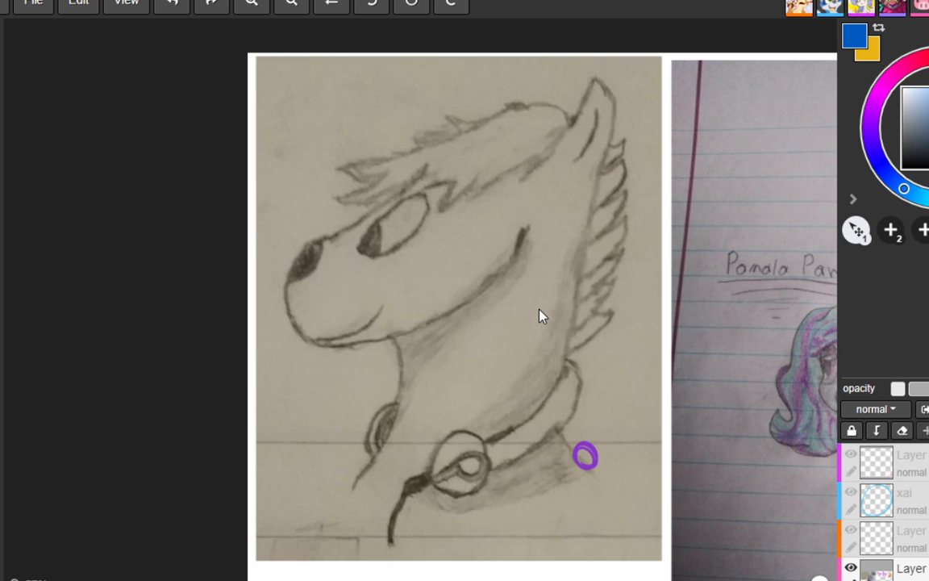
{"action": "key", "text": "ctrl+z"}
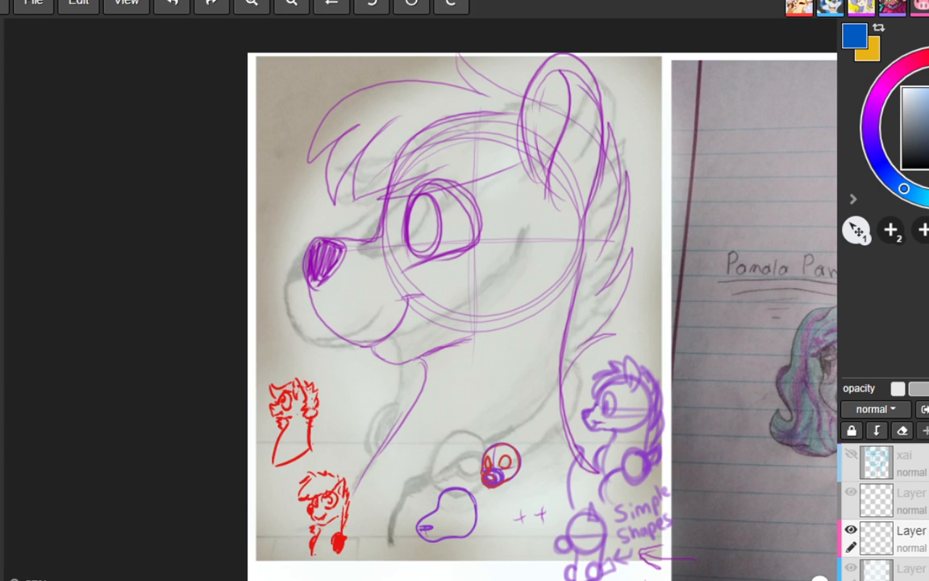
Try a short red stroke on the small front-facing head below the large sketch
{"action": "mouse_move", "coordinate": [512, 445]}
{"action": "left_mouse_down"}
{"action": "mouse_move", "coordinate": [523, 433]}
{"action": "mouse_move", "coordinate": [521, 461]}
{"action": "mouse_move", "coordinate": [526, 431]}
{"action": "mouse_move", "coordinate": [526, 450]}
{"action": "left_mouse_up"}
{"action": "key", "text": "ctrl+z"}
{"action": "key", "text": "ctrl+z"}
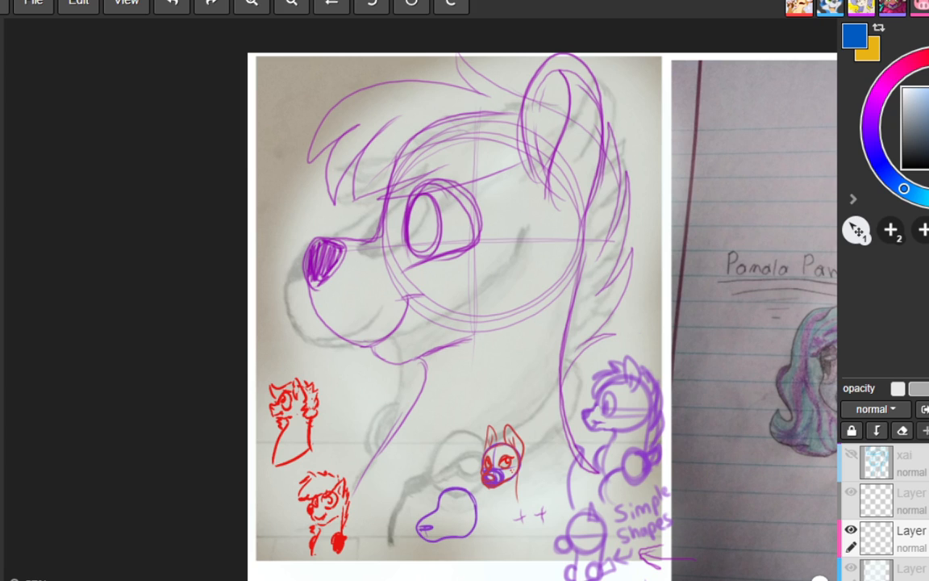
Try drawing a group of red practice circles below the large head's chin, and undo them
{"action": "mouse_move", "coordinate": [368, 423]}
{"action": "left_mouse_down"}
{"action": "mouse_move", "coordinate": [399, 392]}
{"action": "mouse_move", "coordinate": [439, 392]}
{"action": "left_mouse_up"}
{"action": "key", "text": "ctrl+z"}
{"action": "key", "text": "ctrl+z"}
{"action": "key", "text": "ctrl+z"}
{"action": "left_click_drag", "start_coordinate": [418, 442], "coordinate": [421, 437]}
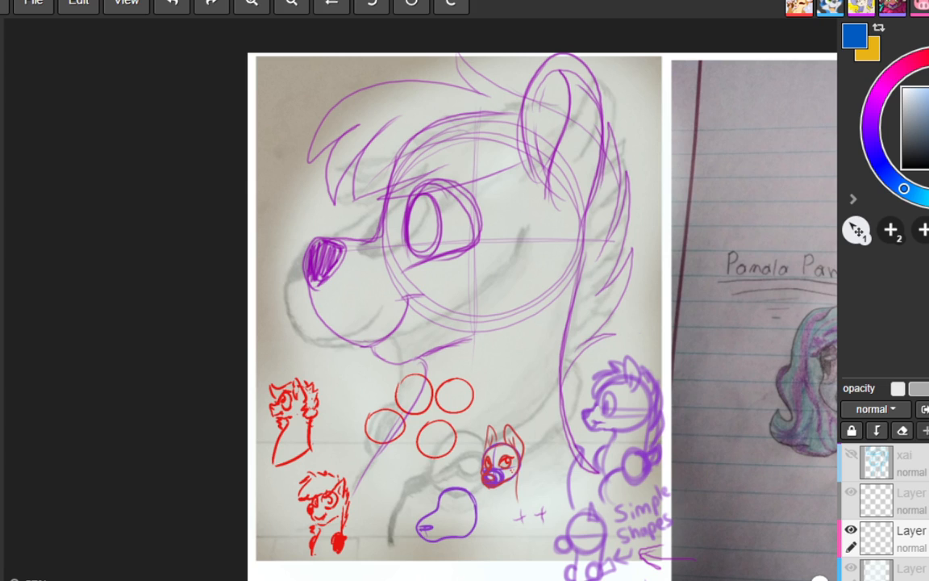
{"action": "mouse_move", "coordinate": [474, 357]}
{"action": "left_mouse_down"}
{"action": "mouse_move", "coordinate": [501, 365]}
{"action": "mouse_move", "coordinate": [471, 374]}
{"action": "left_mouse_up"}
{"action": "key", "text": "ctrl+z"}
{"action": "key", "text": "ctrl+z"}
{"action": "key", "text": "ctrl+z"}
{"action": "key", "text": "ctrl+z"}
{"action": "key", "text": "ctrl+z"}
Try drawing a set of red practice triangles below the large head's chin, and undo them
{"action": "mouse_move", "coordinate": [418, 396]}
{"action": "left_mouse_down"}
{"action": "mouse_move", "coordinate": [440, 434]}
{"action": "mouse_move", "coordinate": [418, 398]}
{"action": "left_mouse_up"}
{"action": "left_click_drag", "start_coordinate": [478, 368], "coordinate": [476, 370]}
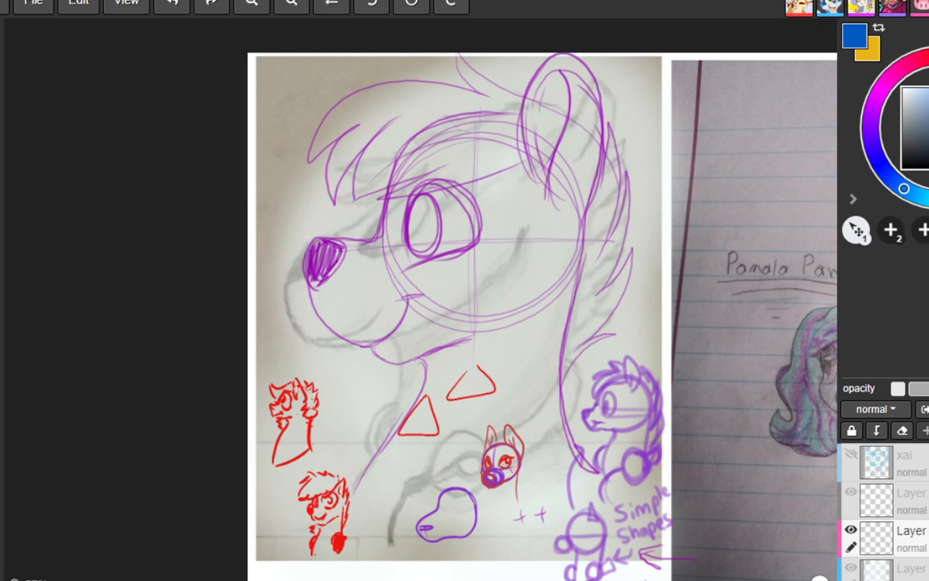
{"action": "mouse_move", "coordinate": [421, 449]}
{"action": "left_mouse_down"}
{"action": "mouse_move", "coordinate": [401, 486]}
{"action": "mouse_move", "coordinate": [440, 444]}
{"action": "left_mouse_up"}
{"action": "key", "text": "ctrl+z"}
{"action": "mouse_move", "coordinate": [524, 347]}
{"action": "left_mouse_down"}
{"action": "mouse_move", "coordinate": [532, 377]}
{"action": "mouse_move", "coordinate": [525, 348]}
{"action": "left_mouse_up"}
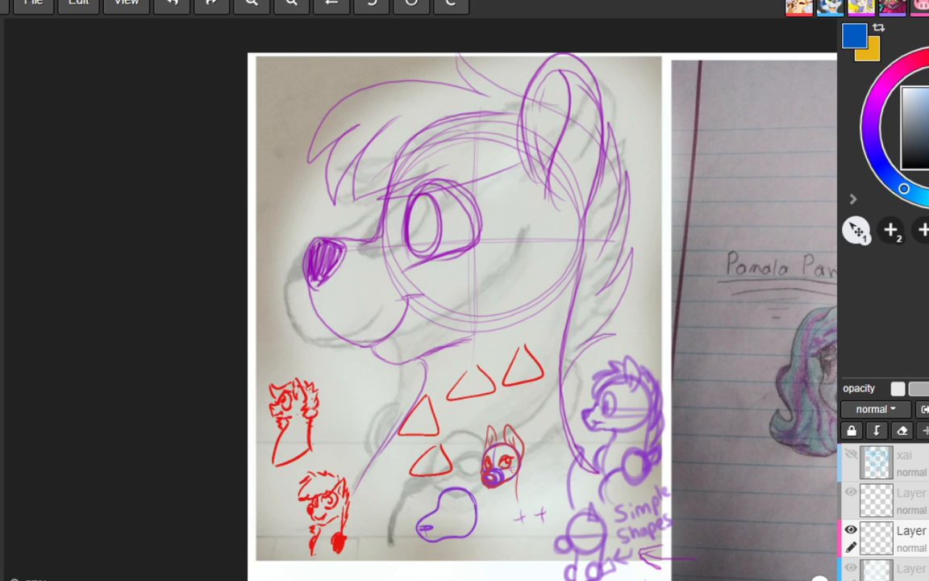
{"action": "key", "text": "ctrl+z"}
{"action": "key", "text": "ctrl+z"}
{"action": "key", "text": "ctrl+z"}
{"action": "key", "text": "ctrl+z"}
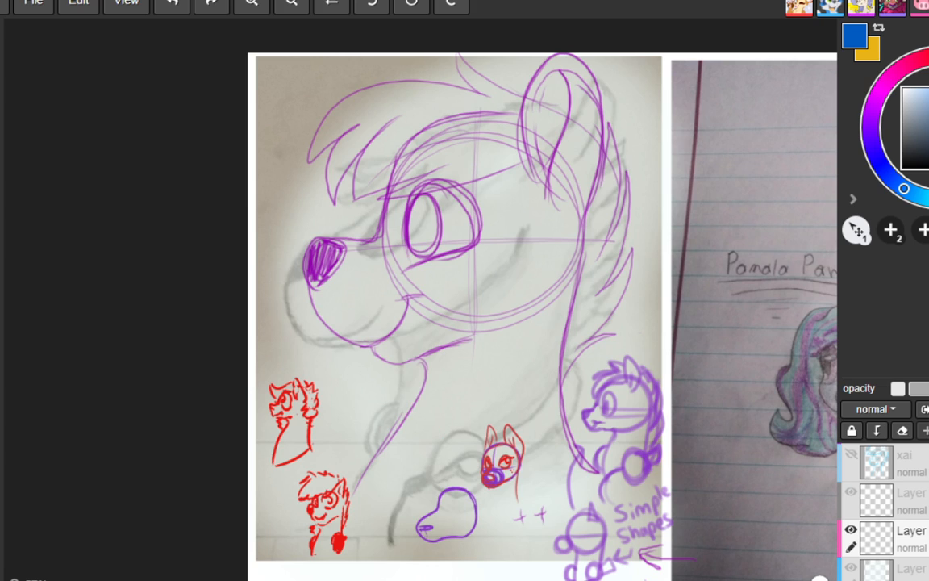
Try three more red practice strokes around the large head's neck, and undo them
{"action": "mouse_move", "coordinate": [378, 391]}
{"action": "left_mouse_down"}
{"action": "mouse_move", "coordinate": [427, 433]}
{"action": "mouse_move", "coordinate": [377, 383]}
{"action": "left_mouse_up"}
{"action": "mouse_move", "coordinate": [386, 455]}
{"action": "left_mouse_down"}
{"action": "mouse_move", "coordinate": [426, 484]}
{"action": "mouse_move", "coordinate": [424, 450]}
{"action": "mouse_move", "coordinate": [385, 455]}
{"action": "left_mouse_up"}
{"action": "mouse_move", "coordinate": [474, 367]}
{"action": "left_mouse_down"}
{"action": "mouse_move", "coordinate": [532, 374]}
{"action": "mouse_move", "coordinate": [475, 360]}
{"action": "left_mouse_up"}
{"action": "key", "text": "ctrl+z"}
{"action": "key", "text": "ctrl+z"}
{"action": "key", "text": "ctrl+z"}
Draw a red cube and a red pyramid in perspective below the large head's chin
{"action": "mouse_move", "coordinate": [393, 397]}
{"action": "left_mouse_down"}
{"action": "mouse_move", "coordinate": [416, 404]}
{"action": "mouse_move", "coordinate": [471, 375]}
{"action": "left_mouse_up"}
{"action": "key", "text": "ctrl+z"}
{"action": "mouse_move", "coordinate": [418, 402]}
{"action": "left_mouse_down"}
{"action": "mouse_move", "coordinate": [449, 393]}
{"action": "mouse_move", "coordinate": [449, 424]}
{"action": "mouse_move", "coordinate": [420, 440]}
{"action": "mouse_move", "coordinate": [447, 425]}
{"action": "mouse_move", "coordinate": [394, 429]}
{"action": "mouse_move", "coordinate": [414, 444]}
{"action": "mouse_move", "coordinate": [402, 393]}
{"action": "mouse_move", "coordinate": [426, 385]}
{"action": "left_mouse_up"}
{"action": "mouse_move", "coordinate": [492, 336]}
{"action": "left_mouse_down"}
{"action": "mouse_move", "coordinate": [482, 393]}
{"action": "mouse_move", "coordinate": [525, 387]}
{"action": "mouse_move", "coordinate": [505, 398]}
{"action": "left_mouse_up"}
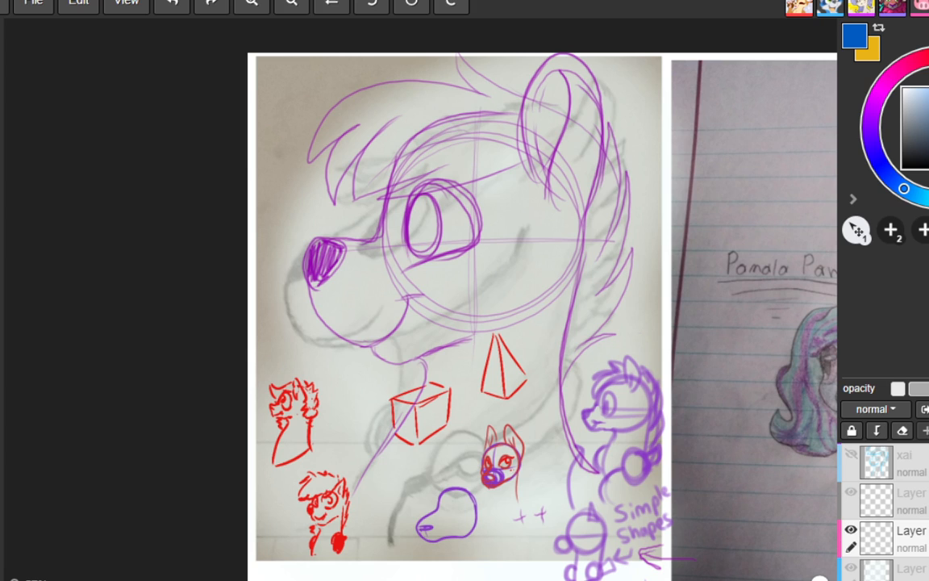
Draw a red cone with a curved base beside the pyramid, redoing its outline once
{"action": "left_click_drag", "start_coordinate": [544, 334], "coordinate": [528, 403]}
{"action": "left_click_drag", "start_coordinate": [545, 335], "coordinate": [565, 400]}
{"action": "left_click_drag", "start_coordinate": [526, 406], "coordinate": [566, 403]}
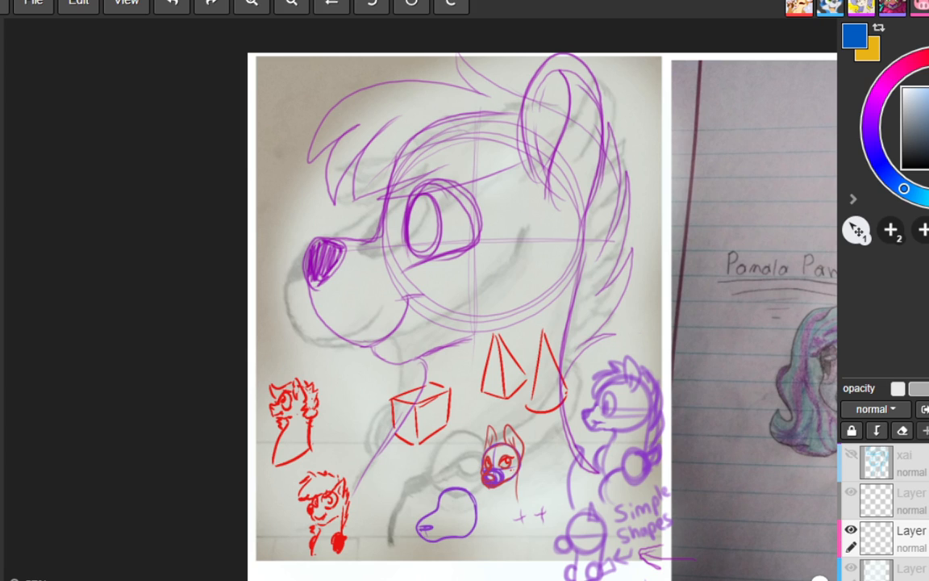
{"action": "key", "text": "ctrl+z"}
{"action": "left_click_drag", "start_coordinate": [542, 335], "coordinate": [525, 406]}
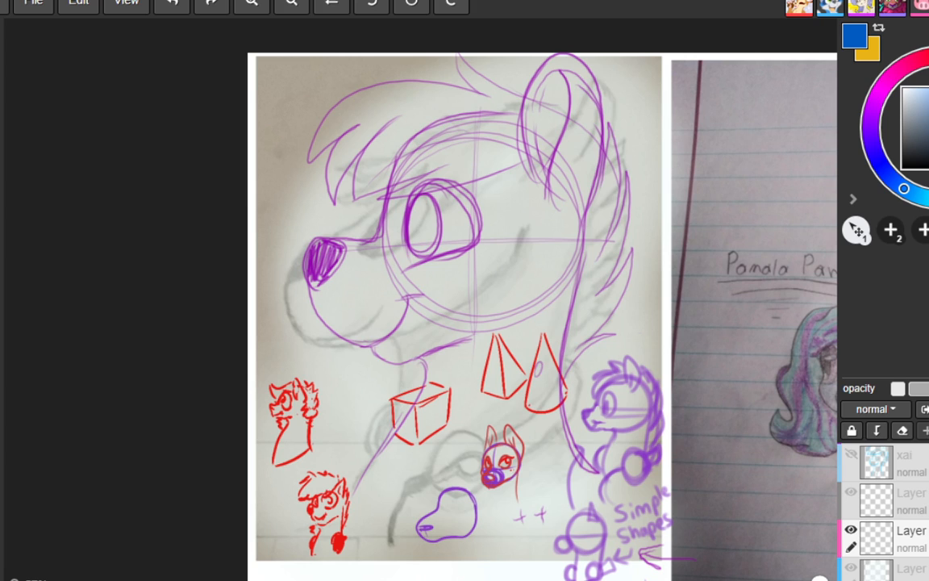
Add purple doodles to the cone and pyramid, and draw a small red ball beside the pyramid
{"action": "mouse_move", "coordinate": [540, 368]}
{"action": "left_mouse_down"}
{"action": "mouse_move", "coordinate": [552, 360]}
{"action": "mouse_move", "coordinate": [546, 395]}
{"action": "mouse_move", "coordinate": [540, 370]}
{"action": "mouse_move", "coordinate": [548, 368]}
{"action": "mouse_move", "coordinate": [510, 369]}
{"action": "mouse_move", "coordinate": [519, 362]}
{"action": "mouse_move", "coordinate": [509, 391]}
{"action": "mouse_move", "coordinate": [512, 384]}
{"action": "left_mouse_up"}
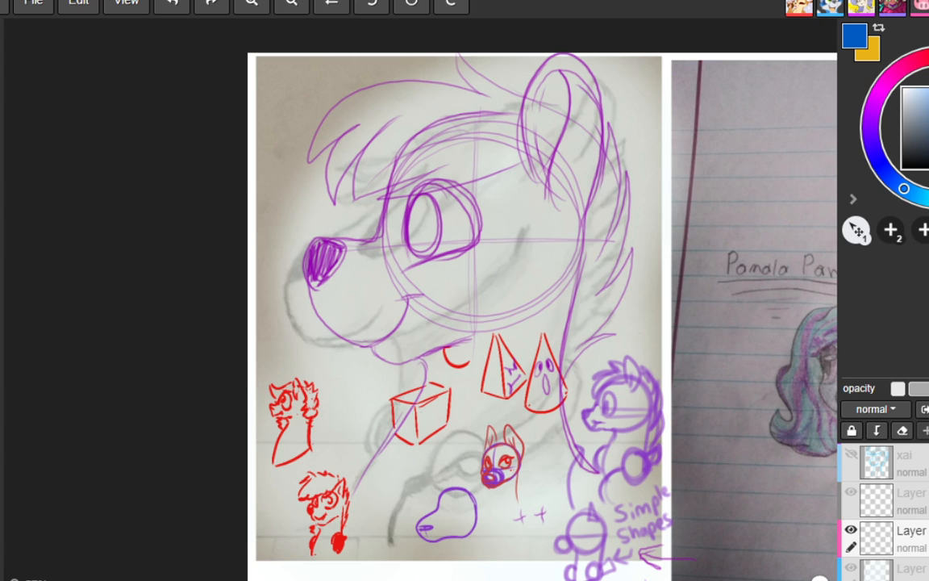
{"action": "left_click_drag", "start_coordinate": [458, 346], "coordinate": [470, 365]}
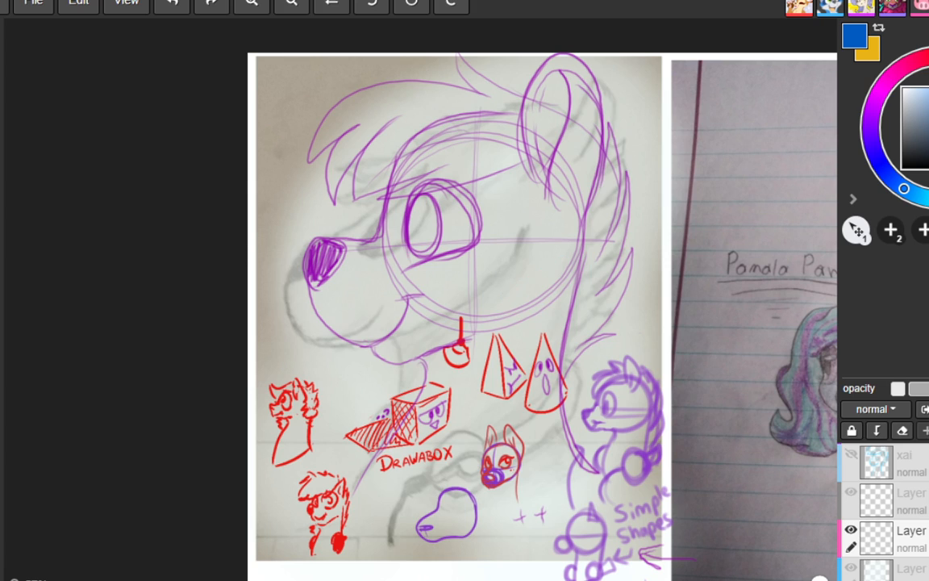
Add blue brush strokes behind the ear of the winged pony drawn on lined paper
{"action": "left_click_drag", "start_coordinate": [496, 291], "coordinate": [570, 239]}
{"action": "left_click_drag", "start_coordinate": [646, 224], "coordinate": [328, 216]}
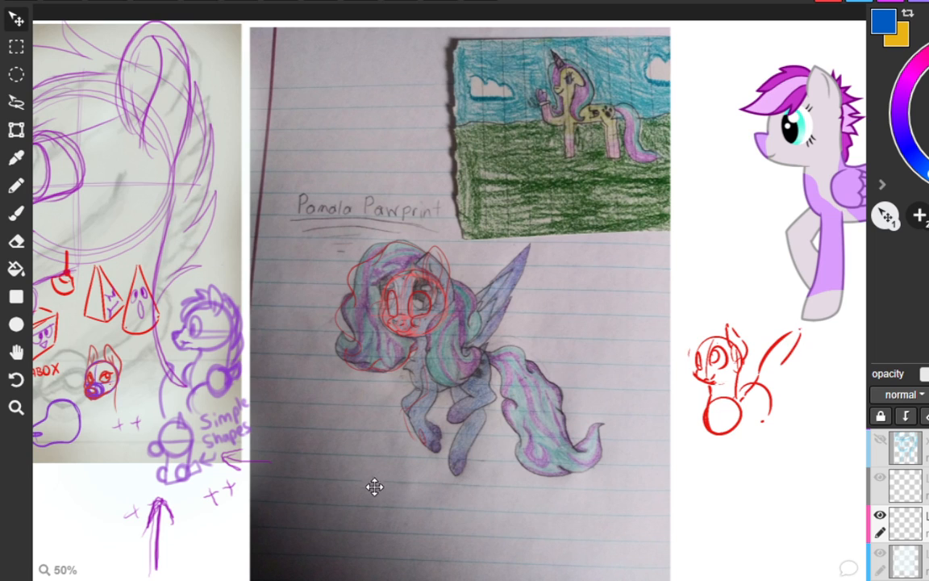
{"action": "left_click", "coordinate": [16, 212]}
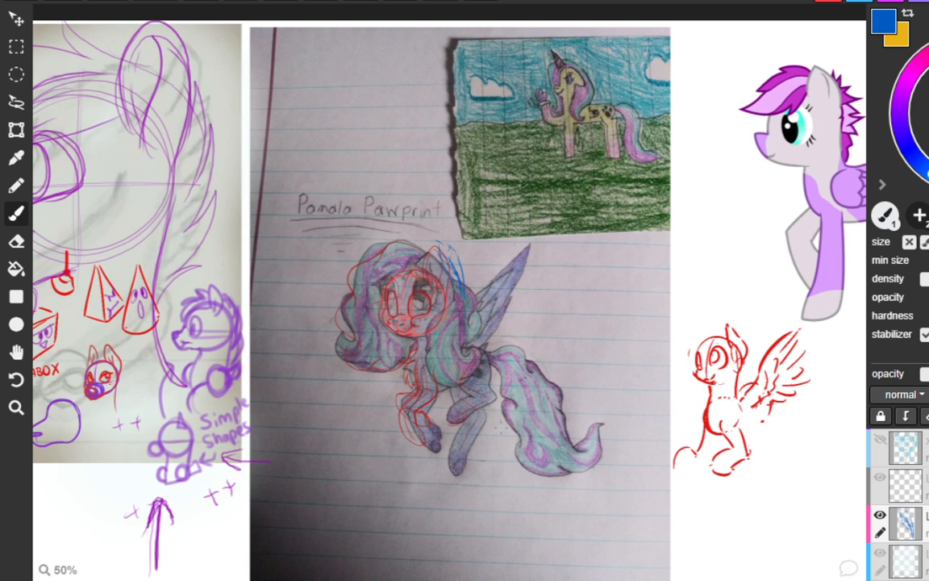
{"action": "left_click", "coordinate": [473, 276], "text": "alt"}
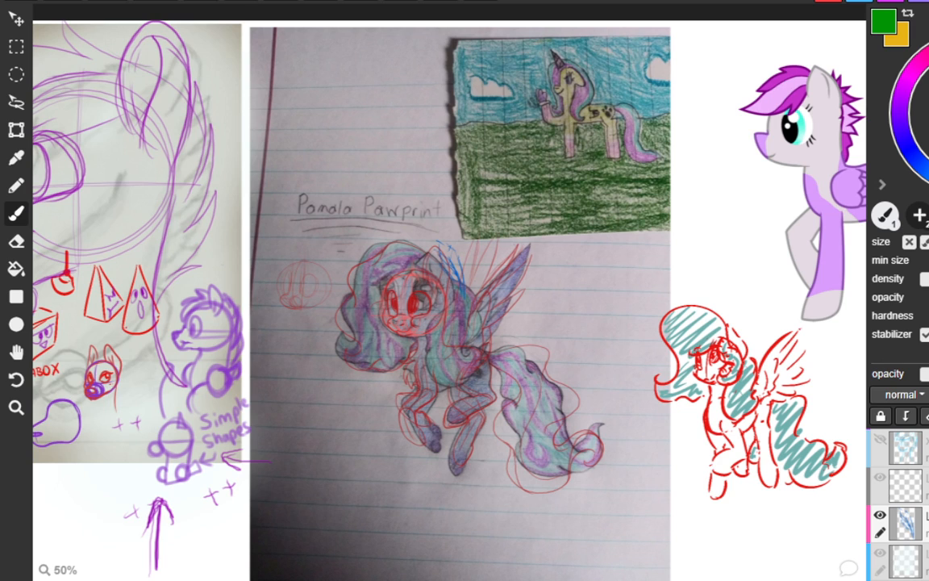
Add purple streaks to the mane of the small red pony sketch
{"action": "mouse_move", "coordinate": [703, 311]}
{"action": "left_mouse_down"}
{"action": "mouse_move", "coordinate": [711, 338]}
{"action": "mouse_move", "coordinate": [666, 397]}
{"action": "mouse_move", "coordinate": [693, 379]}
{"action": "mouse_move", "coordinate": [708, 394]}
{"action": "left_mouse_up"}
{"action": "key", "text": "ctrl+z"}
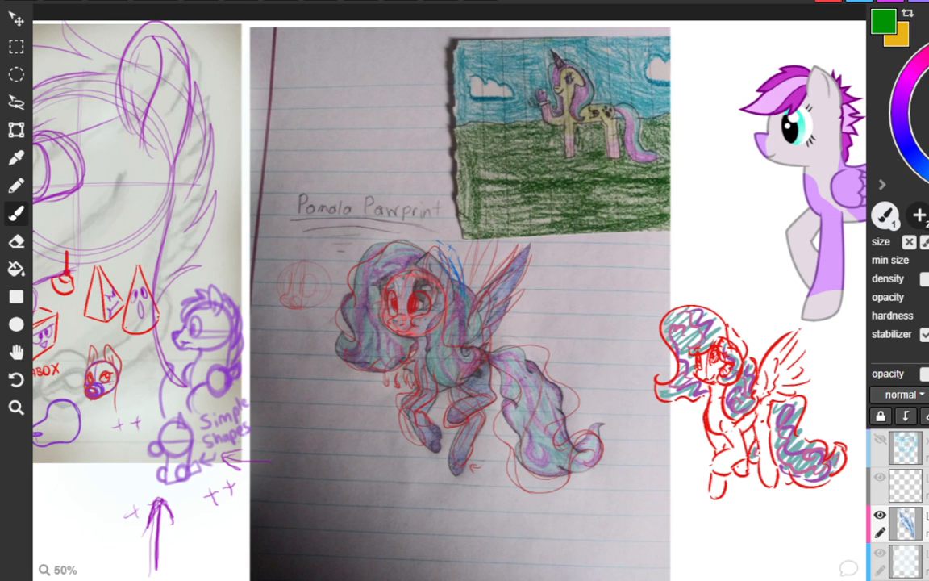
Draw a blue scribble beneath the small red pony sketch and a red arch in front of it
{"action": "mouse_move", "coordinate": [727, 540]}
{"action": "left_mouse_down"}
{"action": "mouse_move", "coordinate": [758, 538]}
{"action": "mouse_move", "coordinate": [738, 549]}
{"action": "mouse_move", "coordinate": [759, 540]}
{"action": "mouse_move", "coordinate": [741, 548]}
{"action": "mouse_move", "coordinate": [784, 546]}
{"action": "left_mouse_up"}
{"action": "key", "text": "ctrl+z"}
{"action": "key", "text": "ctrl+z"}
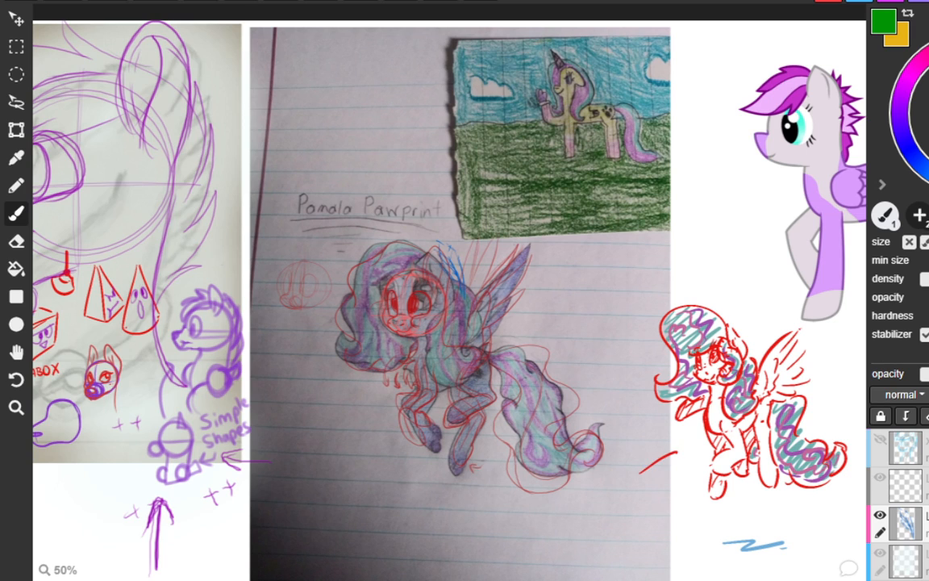
{"action": "mouse_move", "coordinate": [619, 488]}
{"action": "left_mouse_down"}
{"action": "mouse_move", "coordinate": [682, 443]}
{"action": "mouse_move", "coordinate": [675, 465]}
{"action": "left_mouse_up"}
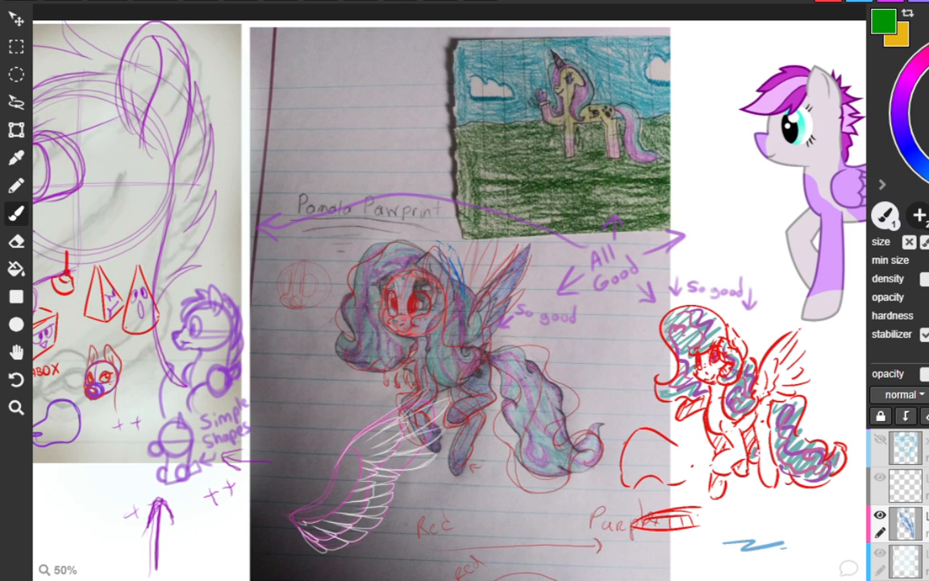
Bring the Feb 2013 and Nov 2020 purple ponies into view and ready the brush for drawing
{"action": "key", "text": "h"}
{"action": "mouse_move", "coordinate": [722, 254]}
{"action": "left_mouse_down"}
{"action": "mouse_move", "coordinate": [649, 232]}
{"action": "mouse_move", "coordinate": [502, 212]}
{"action": "mouse_move", "coordinate": [416, 239]}
{"action": "mouse_move", "coordinate": [166, 255]}
{"action": "mouse_move", "coordinate": [193, 359]}
{"action": "left_mouse_up"}
{"action": "key", "text": "b"}
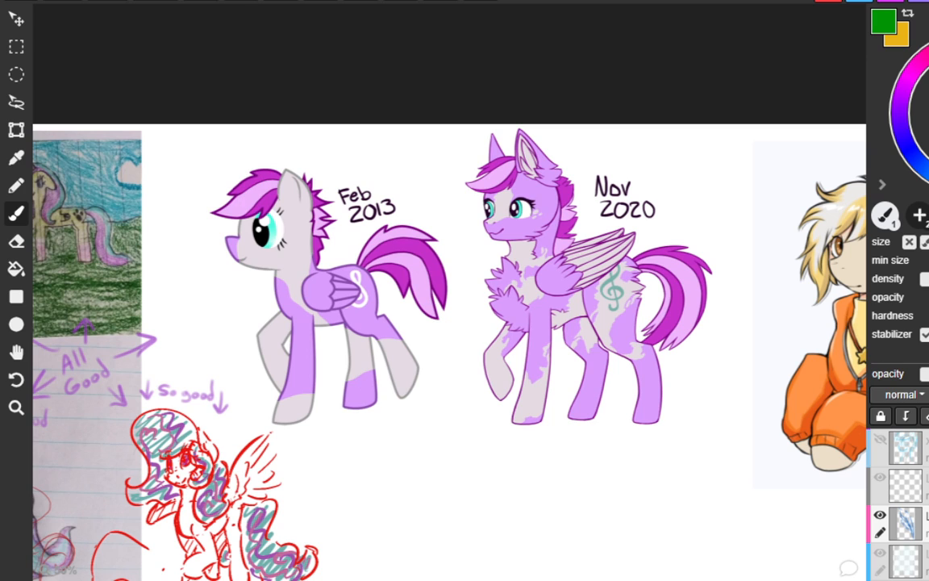
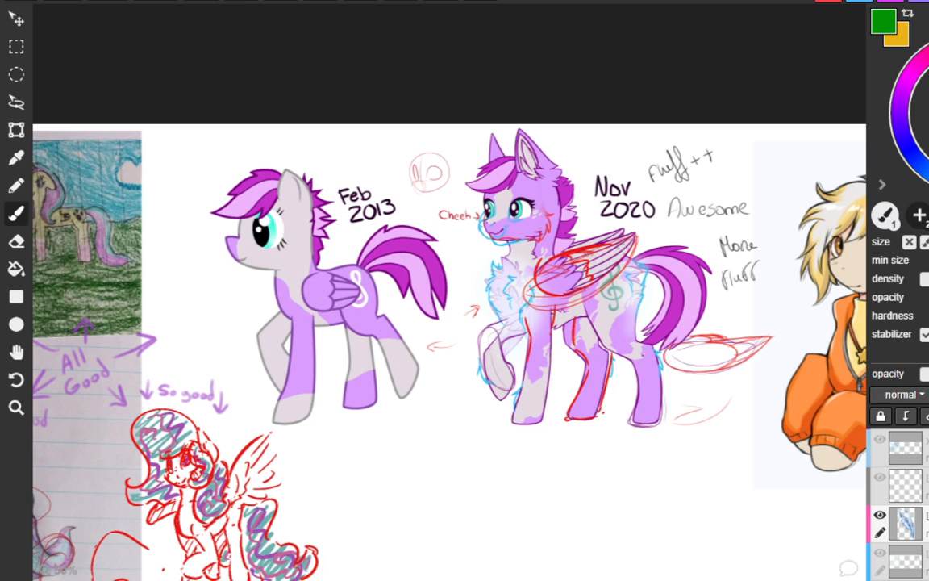
Draw green fluff strokes around the base of the tail on the Nov 2020 purple pony
{"action": "left_click_drag", "start_coordinate": [619, 254], "coordinate": [678, 239]}
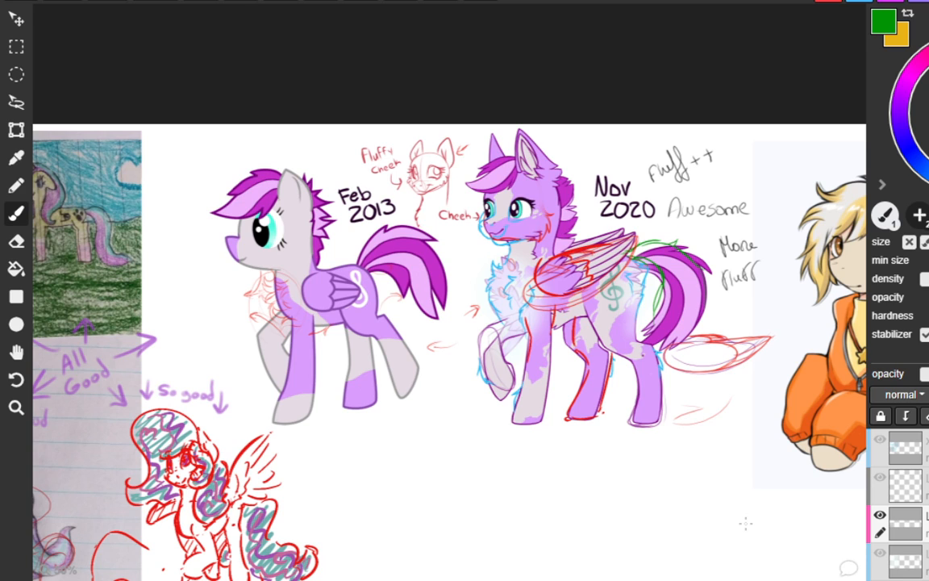
{"action": "left_click_drag", "start_coordinate": [462, 175], "coordinate": [508, 153]}
Write "fluff" beside the circular mint and teal fur close-ups below the purple ponies
{"action": "scroll", "coordinate": [643, 220], "scroll_direction": "down", "scroll_amount": 2}
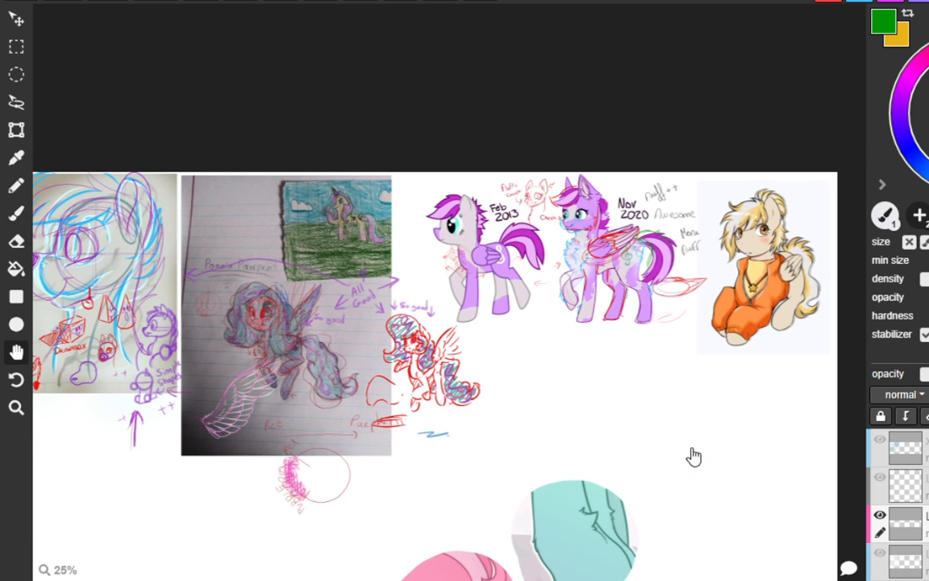
{"action": "mouse_move", "coordinate": [693, 456]}
{"action": "left_mouse_down"}
{"action": "mouse_move", "coordinate": [654, 334]}
{"action": "mouse_move", "coordinate": [647, 270]}
{"action": "mouse_move", "coordinate": [665, 225]}
{"action": "left_mouse_up"}
{"action": "scroll", "coordinate": [665, 225], "scroll_direction": "down", "scroll_amount": 1}
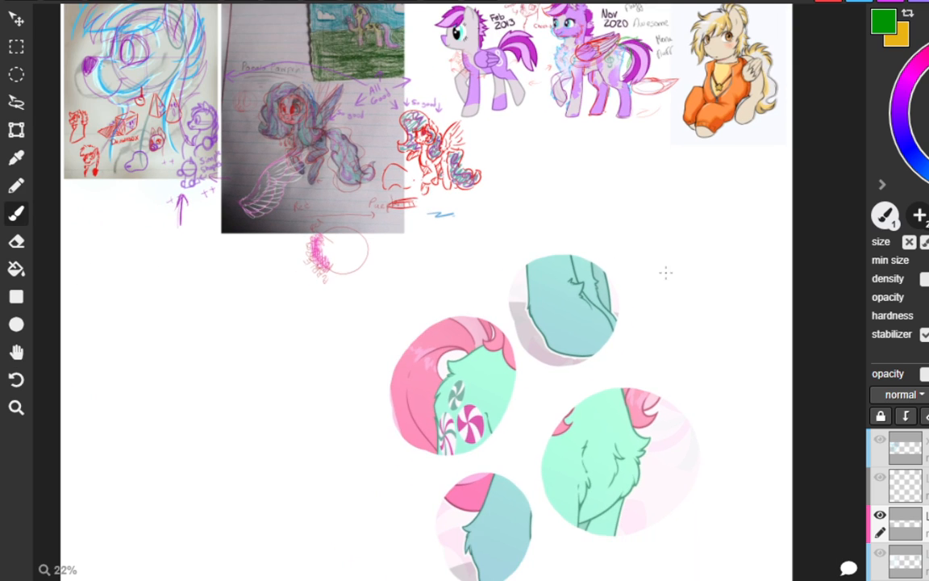
{"action": "mouse_move", "coordinate": [669, 338]}
{"action": "left_mouse_down"}
{"action": "mouse_move", "coordinate": [637, 290]}
{"action": "mouse_move", "coordinate": [614, 425]}
{"action": "mouse_move", "coordinate": [626, 428]}
{"action": "left_mouse_up"}
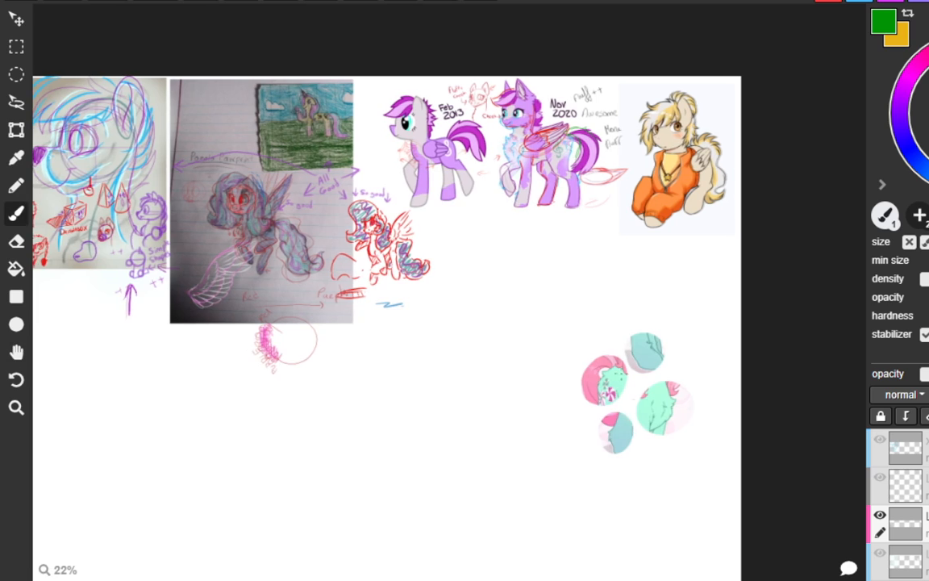
{"action": "scroll", "coordinate": [599, 334], "scroll_direction": "up", "scroll_amount": 4}
{"action": "scroll", "coordinate": [528, 146], "scroll_direction": "up", "scroll_amount": 2}
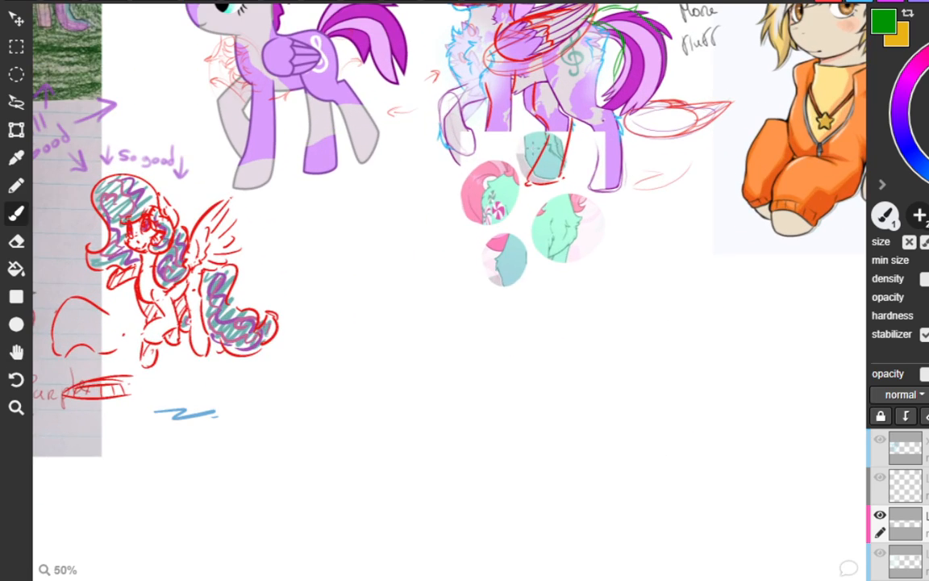
{"action": "left_click_drag", "start_coordinate": [519, 121], "coordinate": [591, 232]}
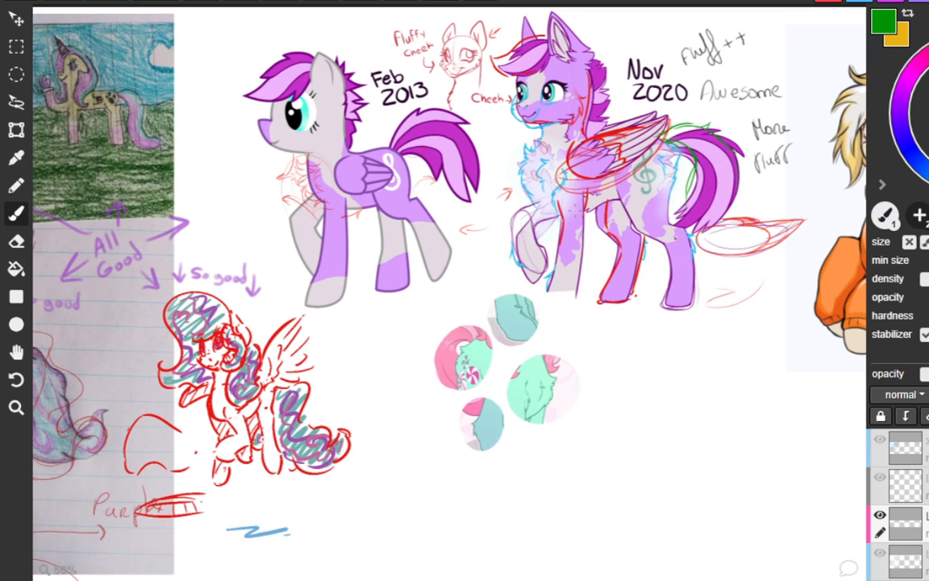
{"action": "mouse_move", "coordinate": [575, 340]}
{"action": "left_mouse_down"}
{"action": "mouse_move", "coordinate": [573, 350]}
{"action": "mouse_move", "coordinate": [578, 336]}
{"action": "mouse_move", "coordinate": [591, 348]}
{"action": "left_mouse_up"}
{"action": "mouse_move", "coordinate": [402, 404]}
{"action": "left_mouse_down"}
{"action": "mouse_move", "coordinate": [409, 420]}
{"action": "mouse_move", "coordinate": [408, 399]}
{"action": "left_mouse_up"}
{"action": "mouse_move", "coordinate": [407, 389]}
{"action": "left_mouse_down"}
{"action": "mouse_move", "coordinate": [409, 415]}
{"action": "mouse_move", "coordinate": [421, 408]}
{"action": "left_mouse_up"}
{"action": "left_click_drag", "start_coordinate": [416, 386], "coordinate": [425, 413]}
Letter a red "fluffy" note next to the mint chest close-up, beneath the Nov 2020 pony
{"action": "mouse_move", "coordinate": [605, 378]}
{"action": "left_mouse_down"}
{"action": "mouse_move", "coordinate": [597, 400]}
{"action": "mouse_move", "coordinate": [609, 391]}
{"action": "left_mouse_up"}
{"action": "left_click_drag", "start_coordinate": [608, 376], "coordinate": [612, 401]}
{"action": "left_click_drag", "start_coordinate": [615, 390], "coordinate": [622, 395]}
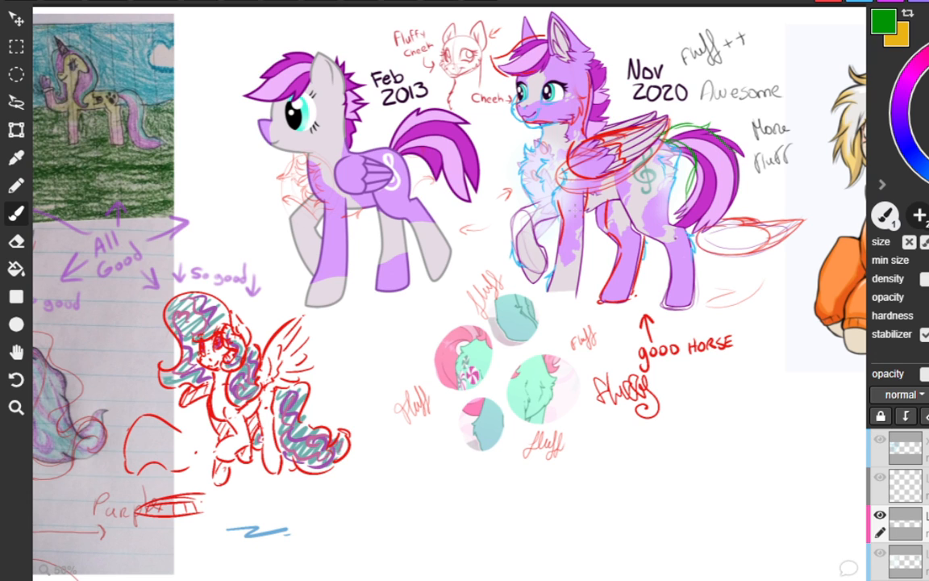
Add green guide strokes to the front of the orange jacket on the seated blond pony
{"action": "key", "text": "space"}
{"action": "left_click_drag", "start_coordinate": [772, 211], "coordinate": [338, 208]}
{"action": "scroll", "coordinate": [386, 218], "scroll_direction": "up", "scroll_amount": 4}
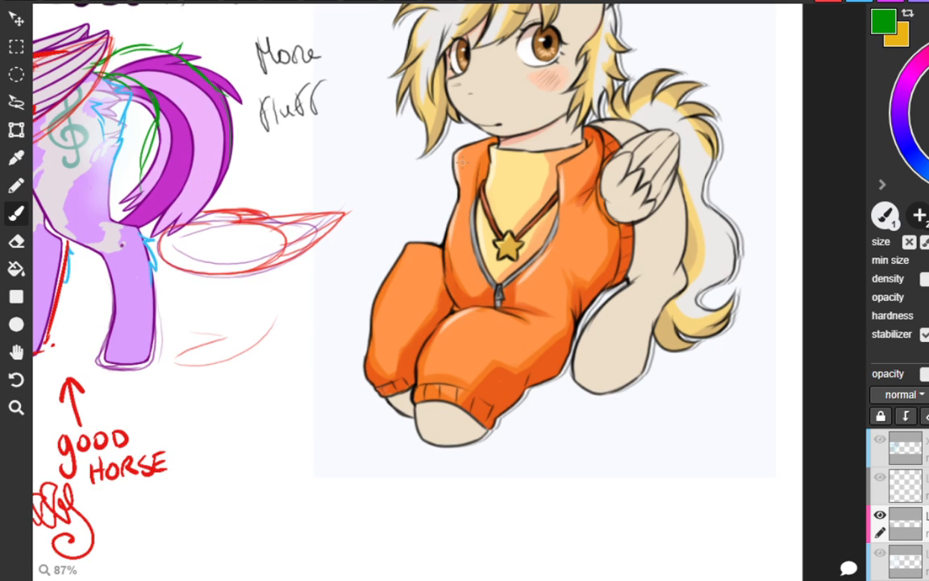
{"action": "key", "text": "space"}
{"action": "left_click_drag", "start_coordinate": [528, 176], "coordinate": [495, 268]}
{"action": "scroll", "coordinate": [495, 268], "scroll_direction": "down", "scroll_amount": 1}
{"action": "scroll", "coordinate": [480, 266], "scroll_direction": "down", "scroll_amount": 1}
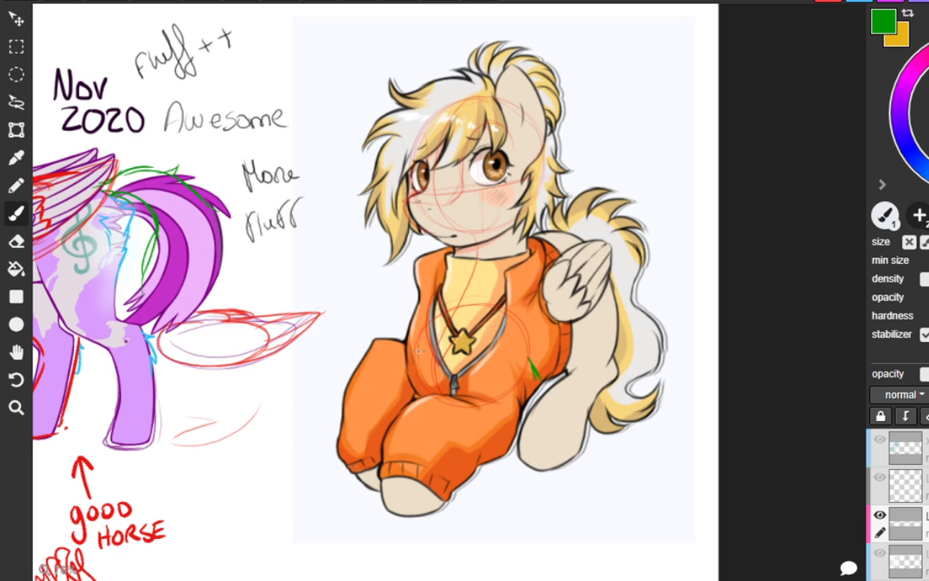
{"action": "mouse_move", "coordinate": [417, 345]}
{"action": "left_mouse_down"}
{"action": "mouse_move", "coordinate": [414, 356]}
{"action": "mouse_move", "coordinate": [454, 369]}
{"action": "mouse_move", "coordinate": [457, 379]}
{"action": "mouse_move", "coordinate": [427, 401]}
{"action": "left_mouse_up"}
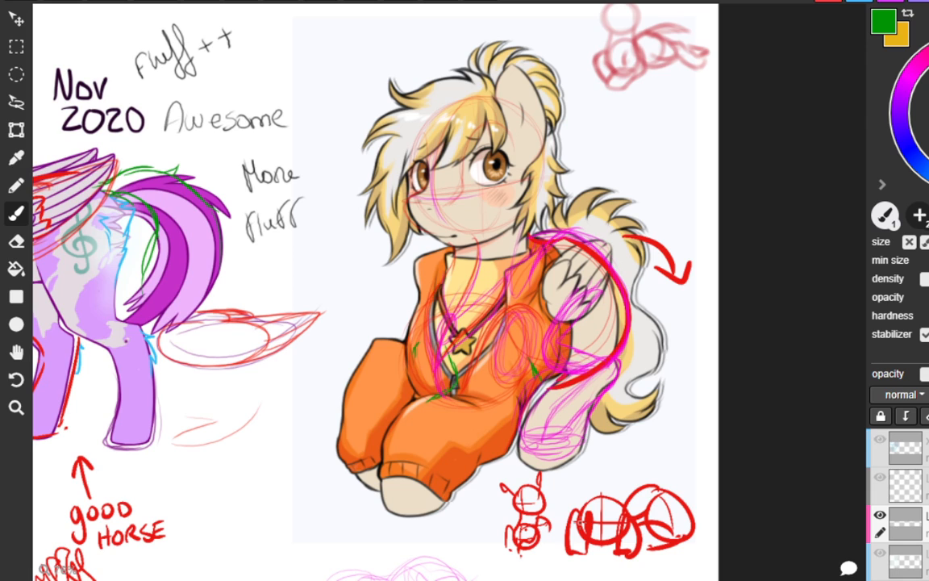
Undo the thick red arc over the seated pony's back and the red arrow beside its tail
{"action": "key", "text": "ctrl+z"}
{"action": "key", "text": "ctrl+z"}
{"action": "key", "text": "ctrl+z"}
{"action": "key", "text": "ctrl+z"}
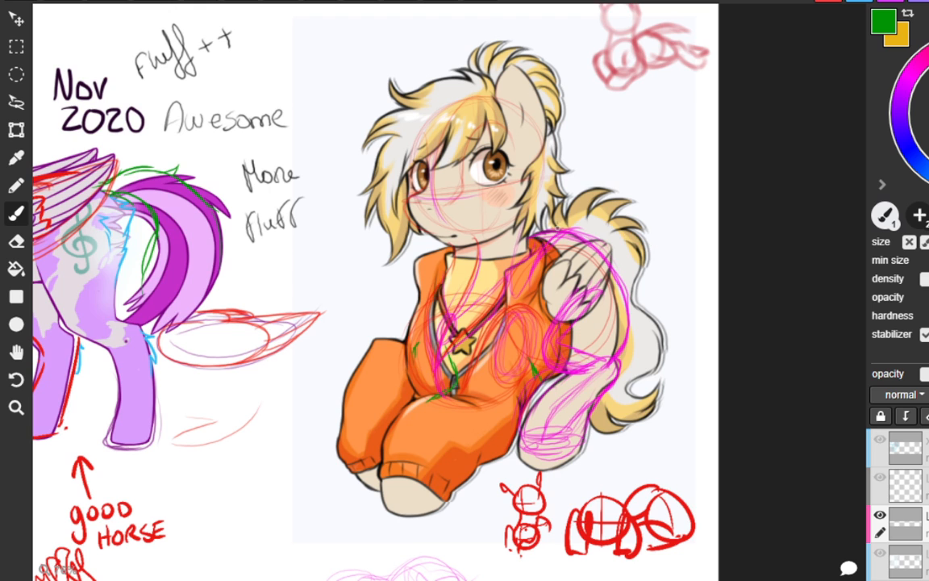
Add purple construction strokes to the rounded body sketch below the orange-suited pony, undoing the latest strokes and the thick line across it
{"action": "scroll", "coordinate": [555, 228], "scroll_direction": "down", "scroll_amount": 3}
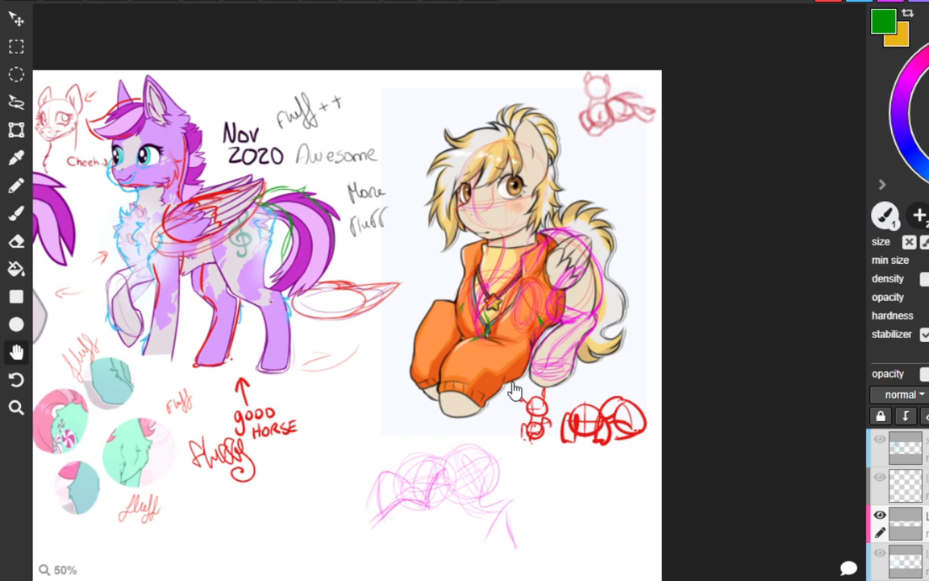
{"action": "mouse_move", "coordinate": [515, 389]}
{"action": "left_mouse_down"}
{"action": "mouse_move", "coordinate": [482, 325]}
{"action": "mouse_move", "coordinate": [448, 328]}
{"action": "left_mouse_up"}
{"action": "key", "text": "b"}
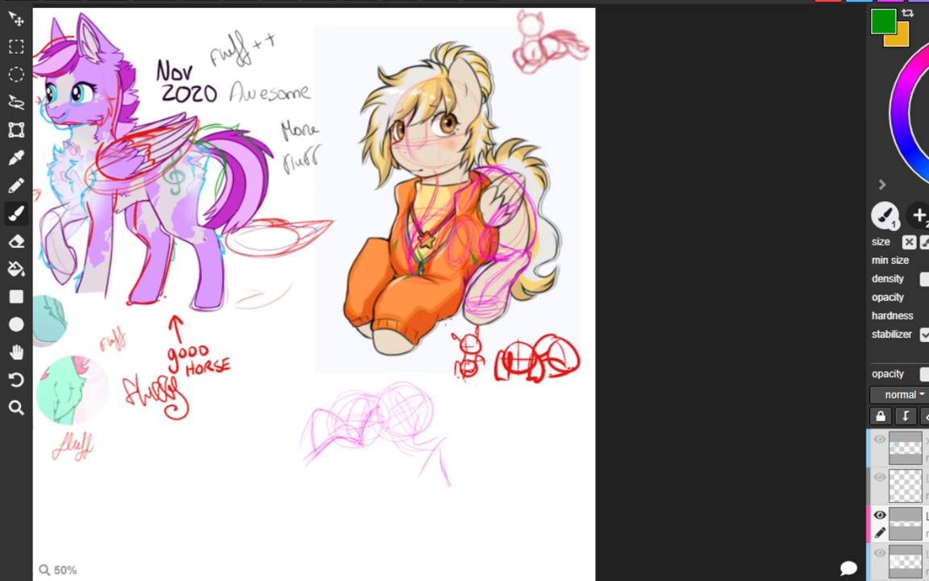
{"action": "mouse_move", "coordinate": [378, 398]}
{"action": "left_mouse_down"}
{"action": "mouse_move", "coordinate": [338, 401]}
{"action": "mouse_move", "coordinate": [384, 405]}
{"action": "mouse_move", "coordinate": [363, 446]}
{"action": "mouse_move", "coordinate": [342, 441]}
{"action": "mouse_move", "coordinate": [388, 424]}
{"action": "mouse_move", "coordinate": [326, 418]}
{"action": "mouse_move", "coordinate": [388, 408]}
{"action": "mouse_move", "coordinate": [335, 444]}
{"action": "mouse_move", "coordinate": [343, 394]}
{"action": "mouse_move", "coordinate": [331, 423]}
{"action": "mouse_move", "coordinate": [377, 428]}
{"action": "mouse_move", "coordinate": [383, 408]}
{"action": "mouse_move", "coordinate": [379, 400]}
{"action": "mouse_move", "coordinate": [333, 405]}
{"action": "mouse_move", "coordinate": [356, 445]}
{"action": "left_mouse_up"}
{"action": "key", "text": "ctrl+z"}
{"action": "key", "text": "ctrl+z"}
{"action": "key", "text": "ctrl+z"}
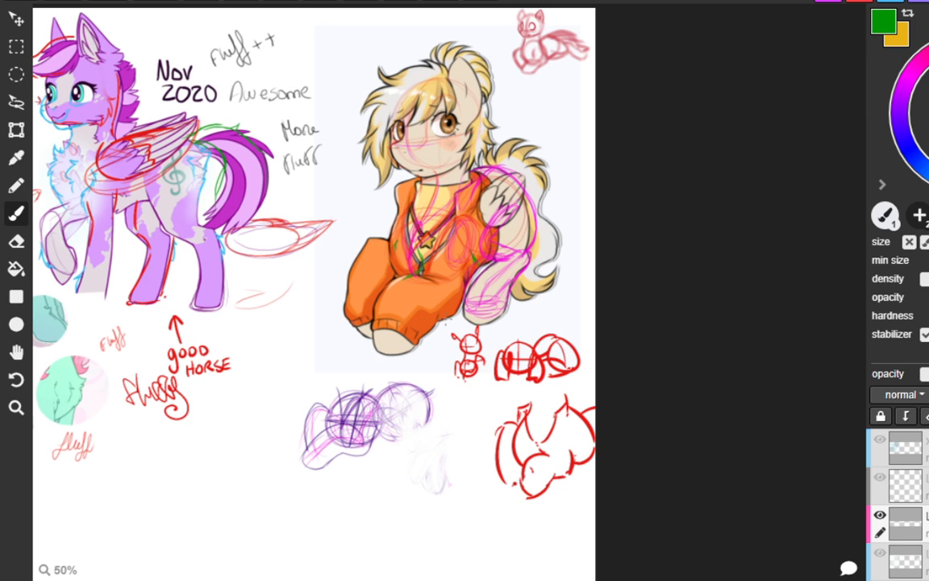
{"action": "left_click_drag", "start_coordinate": [276, 433], "coordinate": [442, 411]}
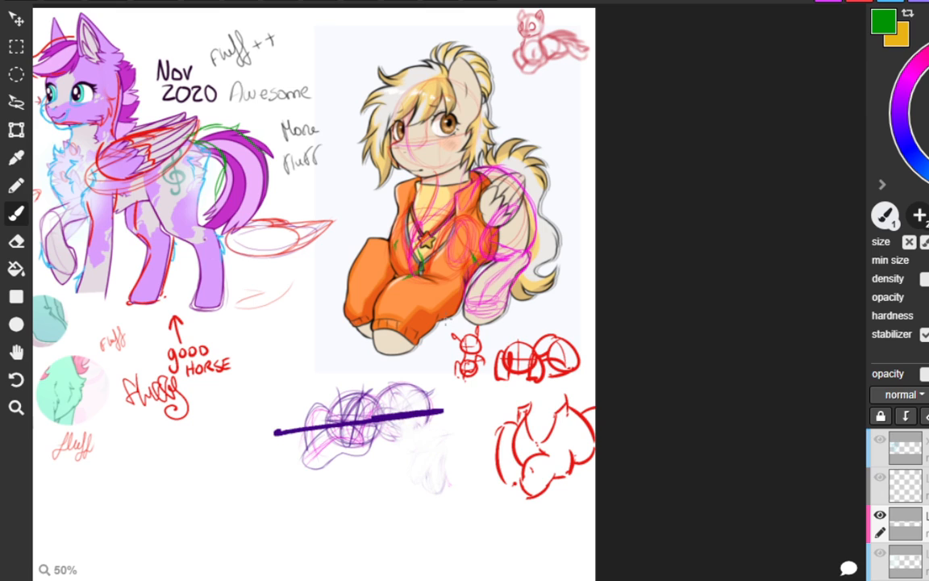
{"action": "key", "text": "ctrl+z"}
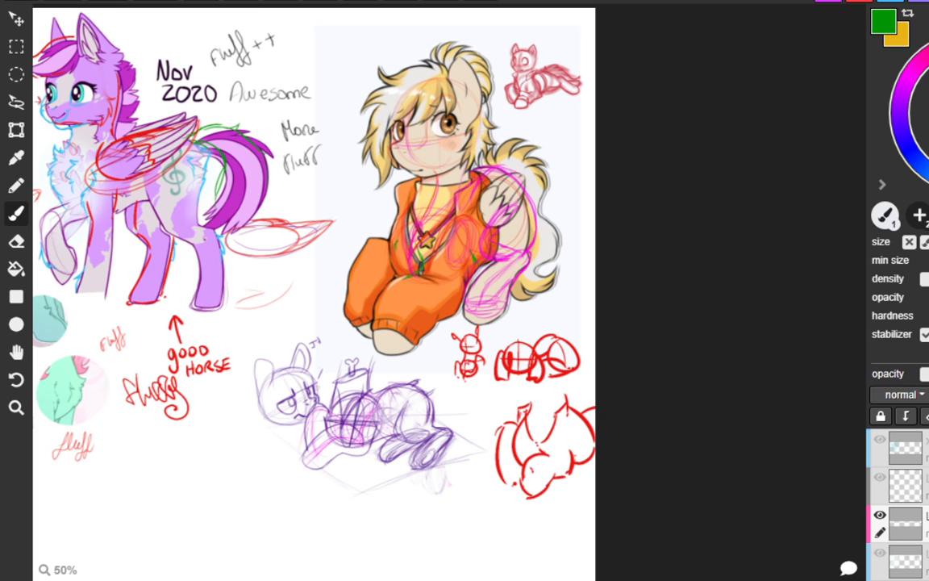
Write the purple speech text "It's ok" beside the head of the reclining pony sketch
{"action": "mouse_move", "coordinate": [330, 337]}
{"action": "left_mouse_down"}
{"action": "mouse_move", "coordinate": [346, 336]}
{"action": "mouse_move", "coordinate": [315, 360]}
{"action": "left_mouse_up"}
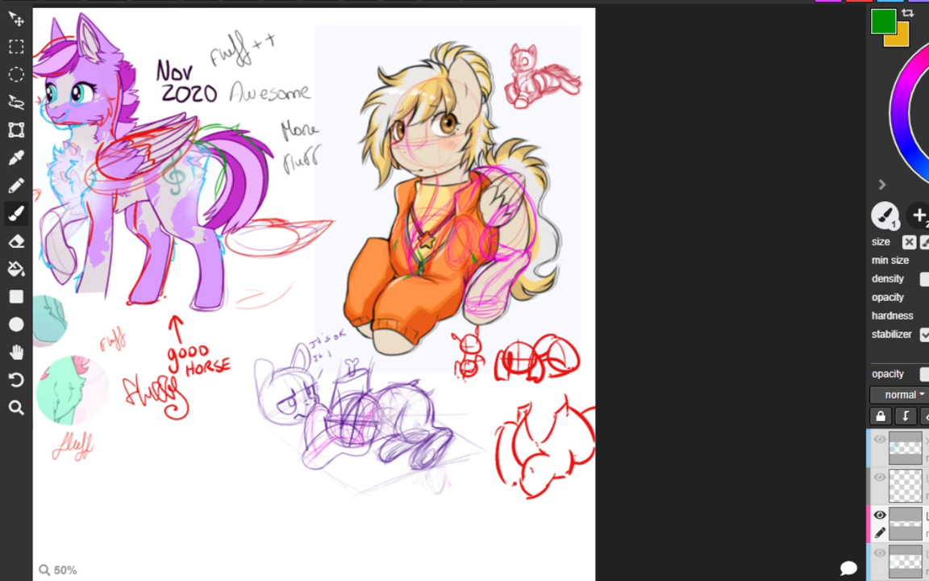